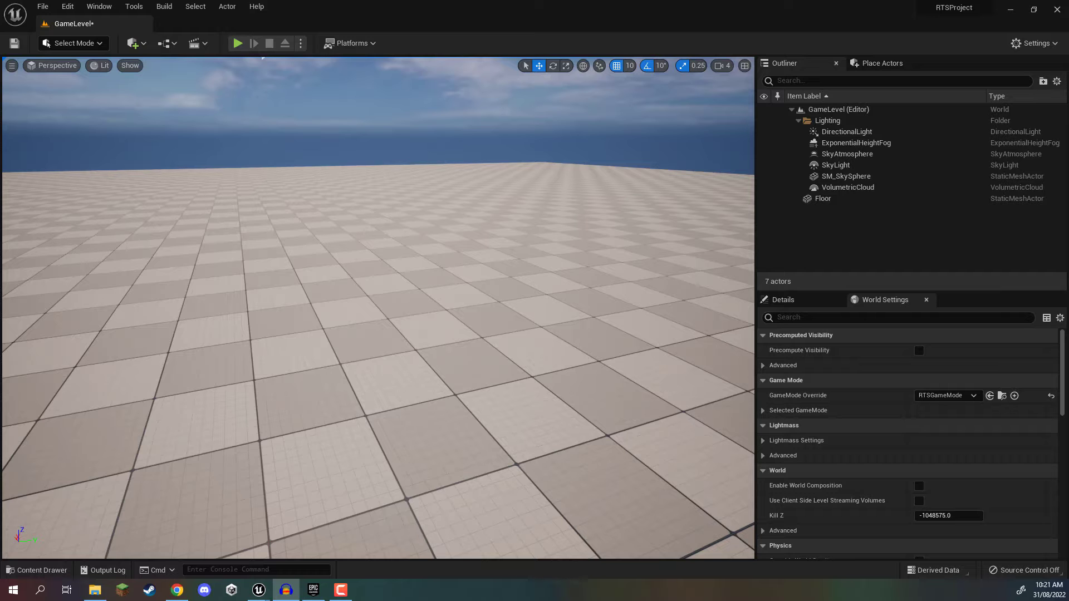
- Add a cube to the level and lower it until it rests on the floor
right_drag(599, 184, 475, 199)
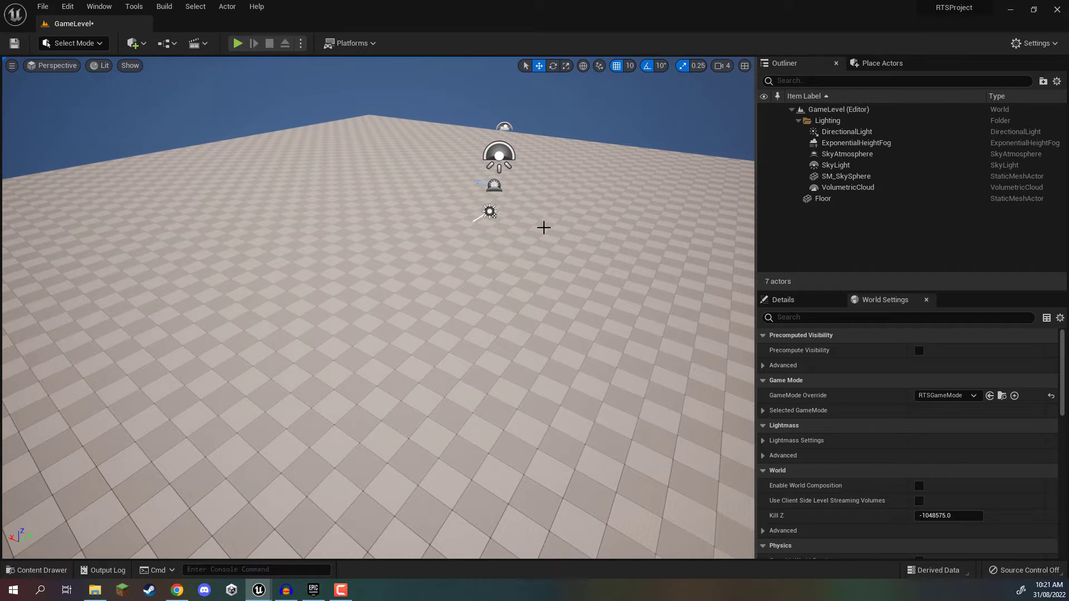
click(137, 45)
mouse_move(162, 138)
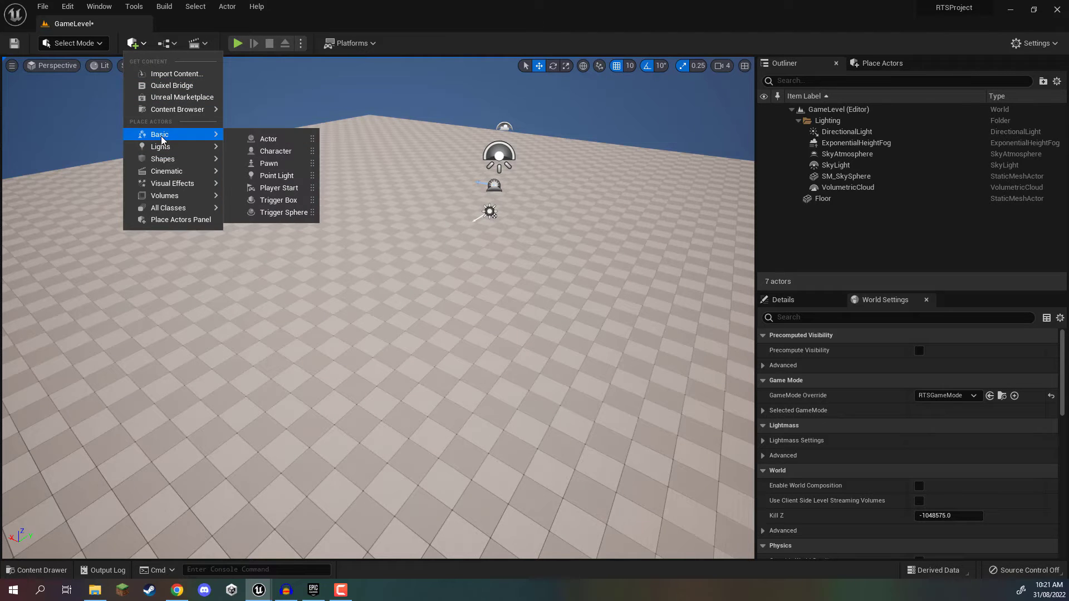
mouse_move(167, 158)
click(269, 163)
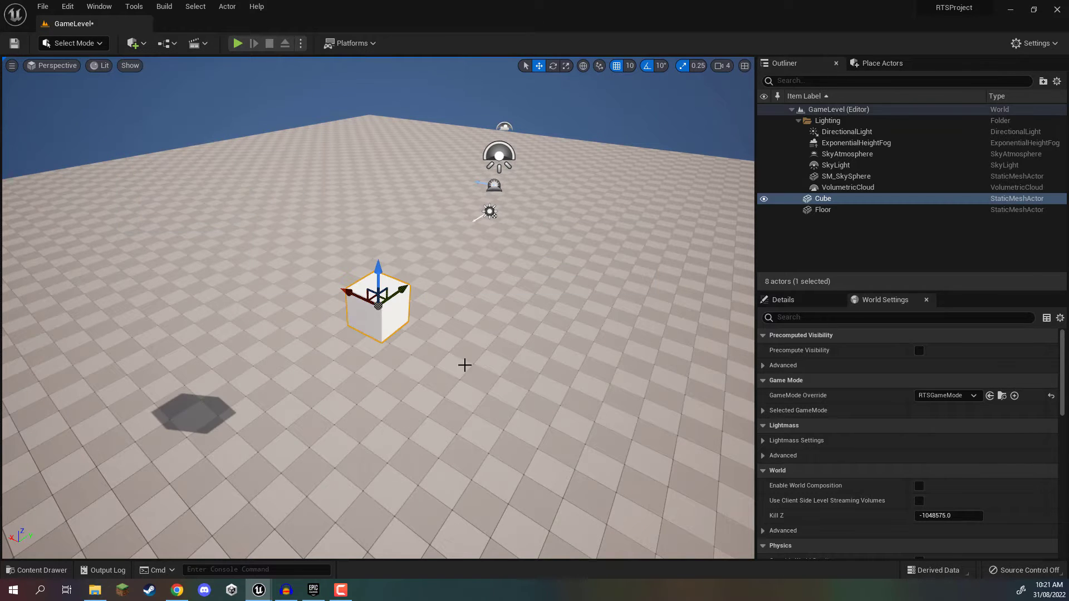
drag(373, 299, 378, 410)
key(r)
key(w)
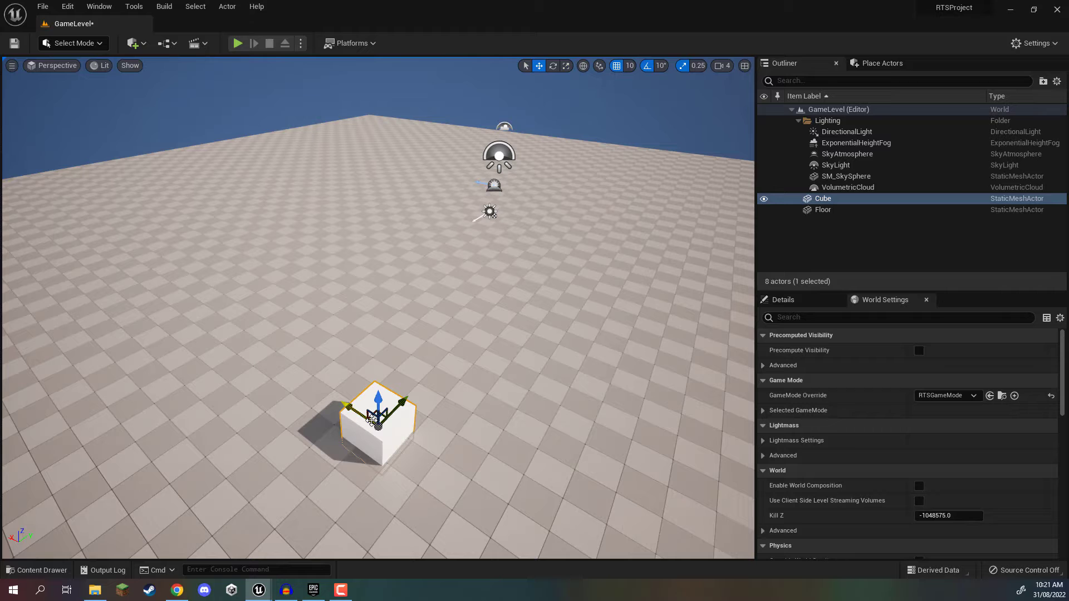
- Duplicate the cube three times and spread the copies apart on the floor in a roughly square layout, leaving nothing selected
alt+drag(372, 419, 280, 347)
key(ctrl+z)
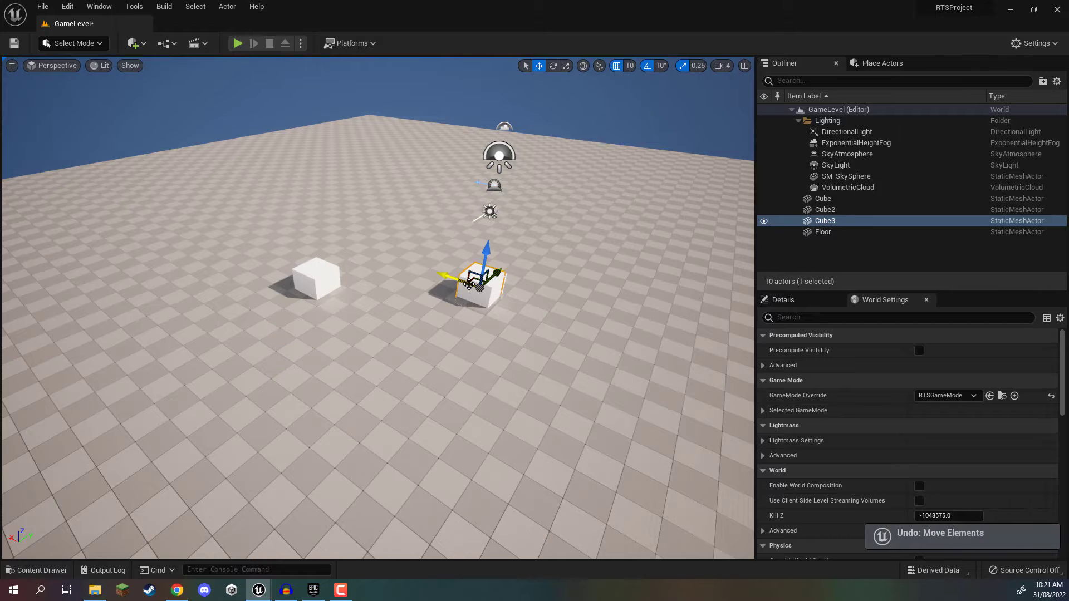
drag(469, 284, 306, 352)
right_drag(296, 369, 298, 406)
key(w)
drag(351, 326, 336, 370)
right_drag(467, 292, 437, 301)
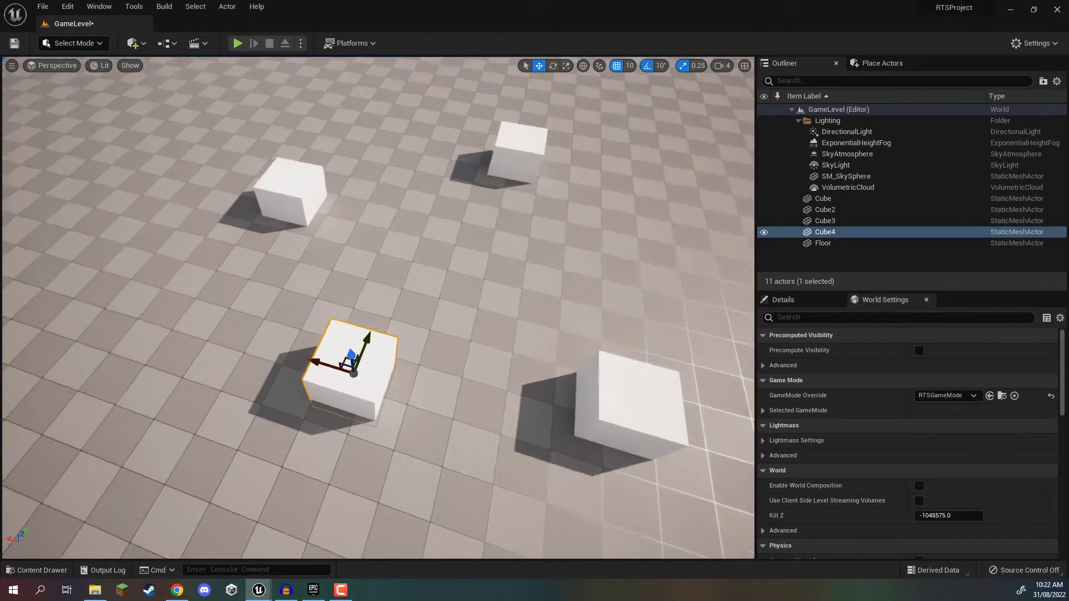
click(859, 266)
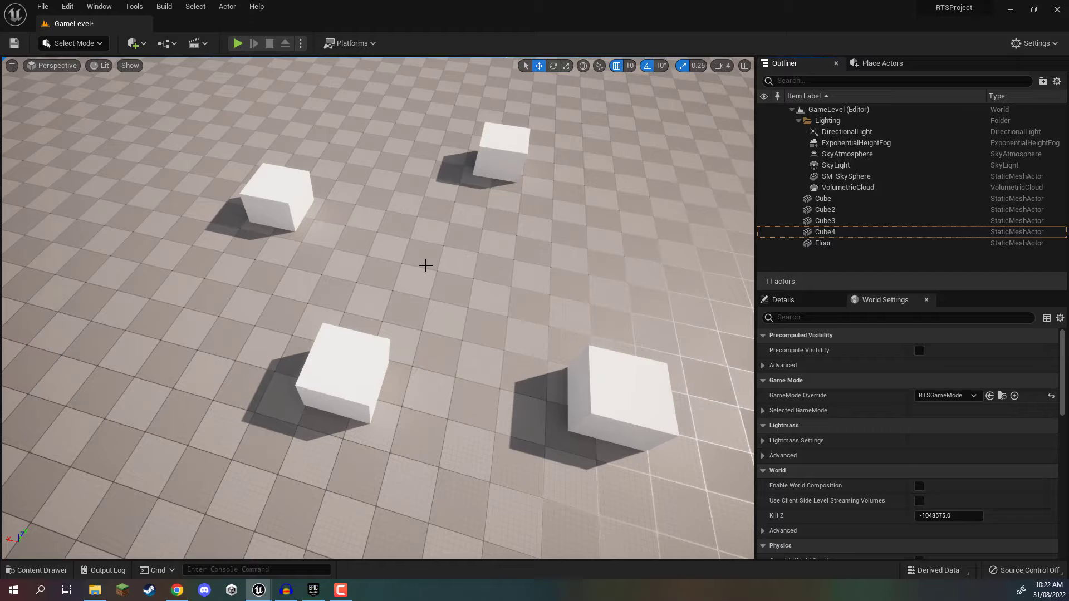
key(w)
mouse_move(349, 412)
right_down()
mouse_move(318, 423)
mouse_move(333, 309)
mouse_move(349, 429)
right_up()
key(s)
key(e)
right_click(347, 410)
click(334, 234)
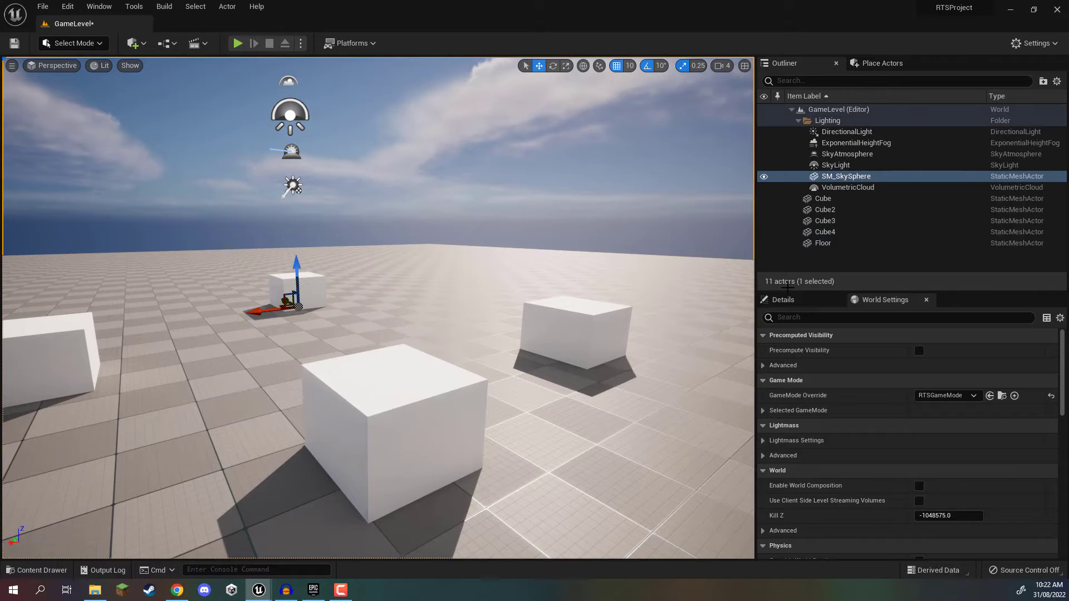
click(904, 269)
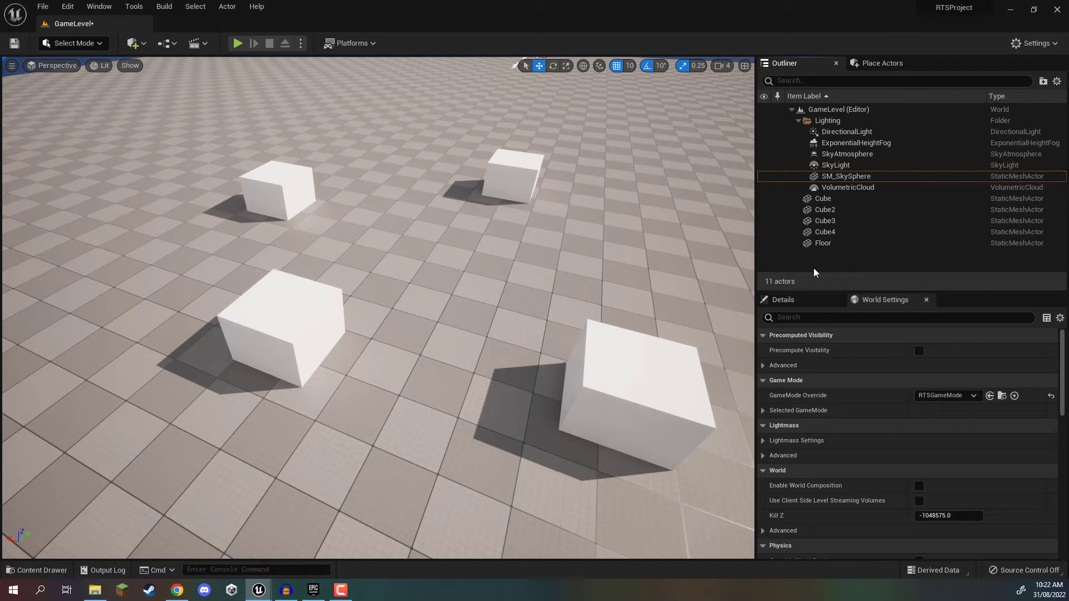
- Search the placeable actors for "nav" and place a NavMeshBoundsVolume on the floor between the cubes
click(136, 46)
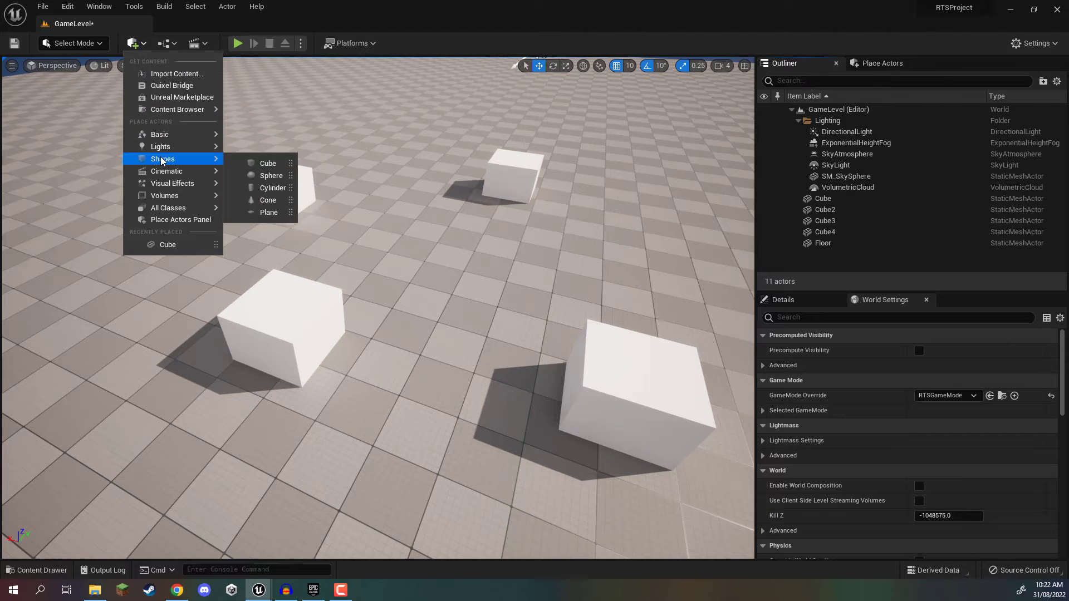
mouse_move(173, 183)
click(882, 63)
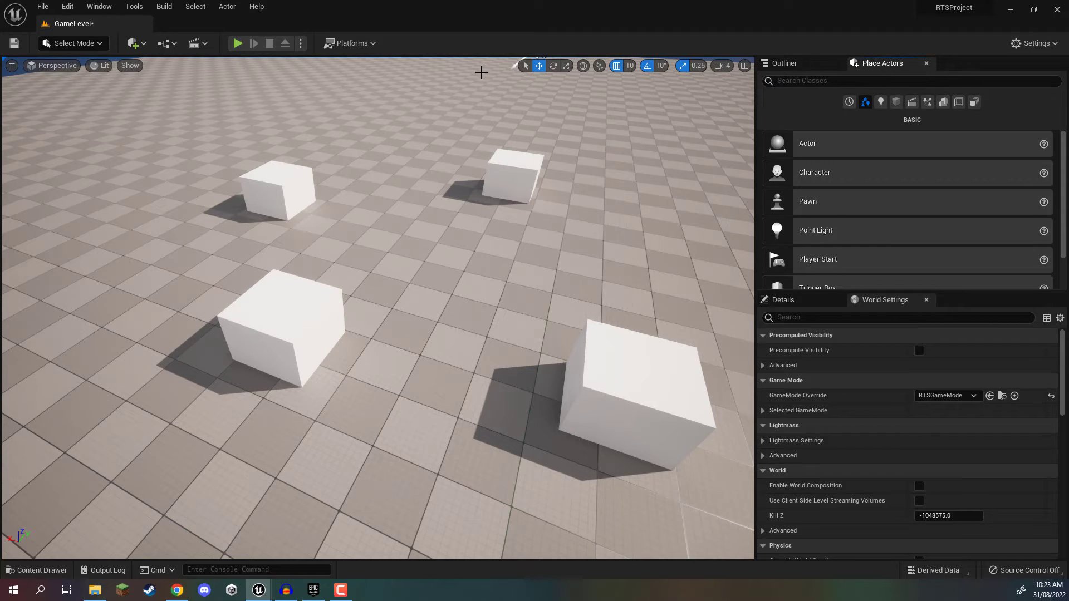
click(99, 6)
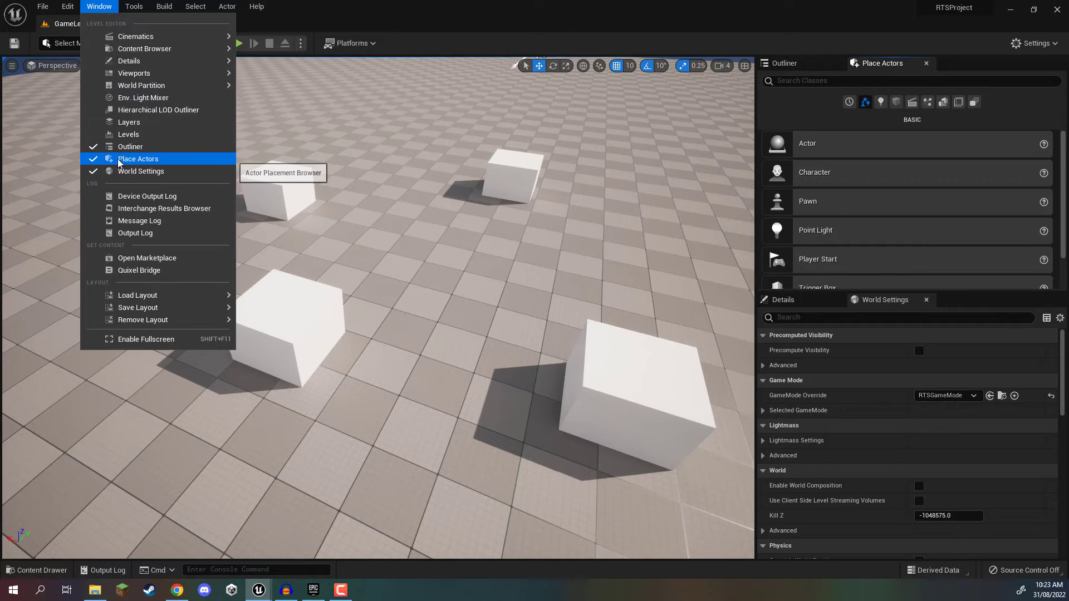
click(846, 24)
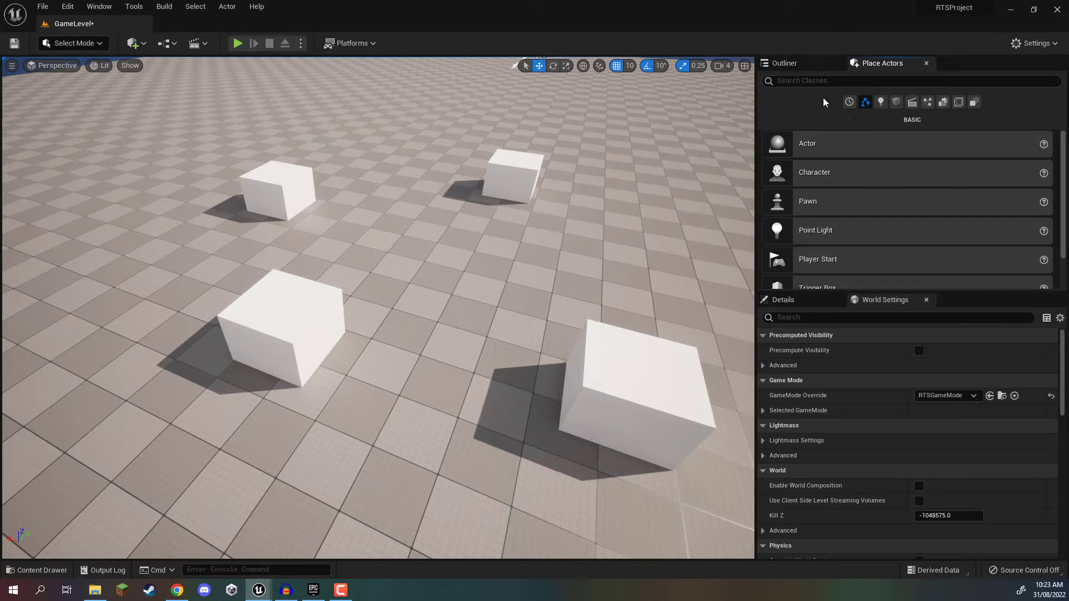
click(824, 81)
text(nav)
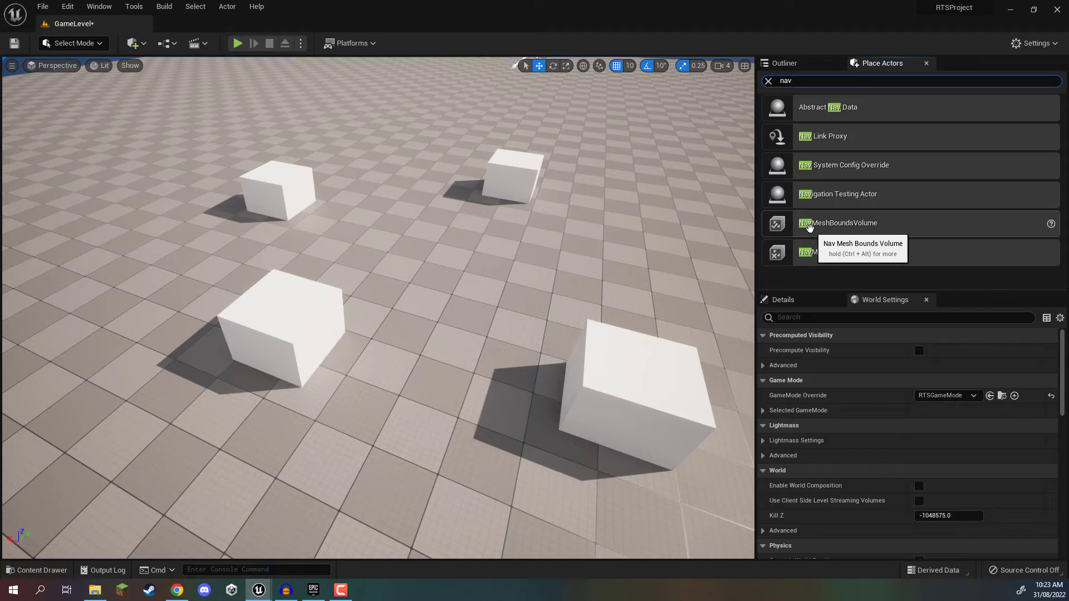
drag(824, 226, 440, 263)
click(820, 66)
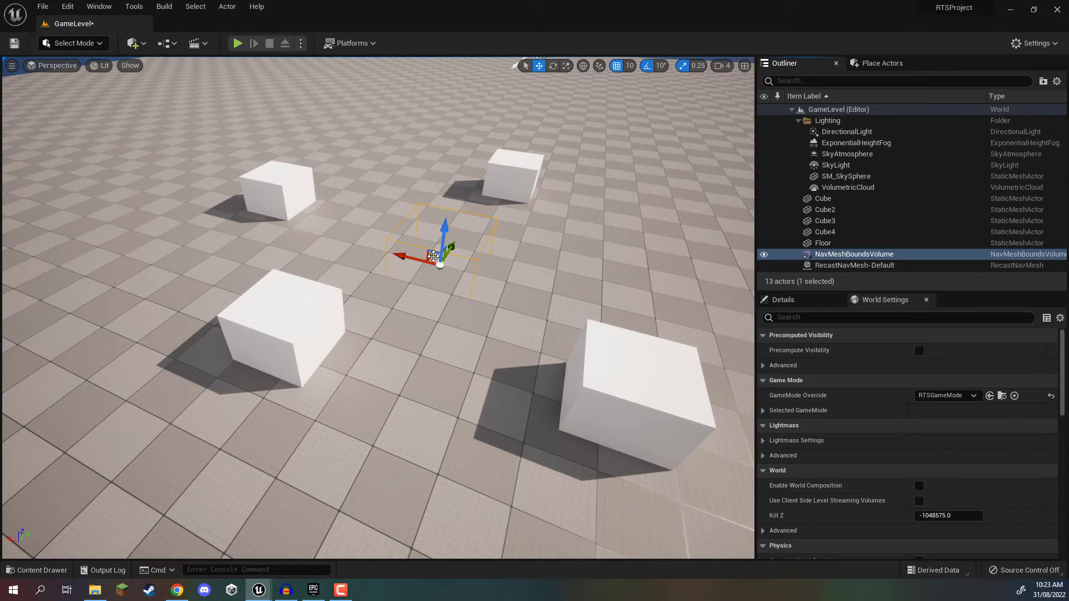
- Set the NavMeshBoundsVolume's X and Y location to 0 to centre it at the world origin
right_drag(503, 241, 492, 265)
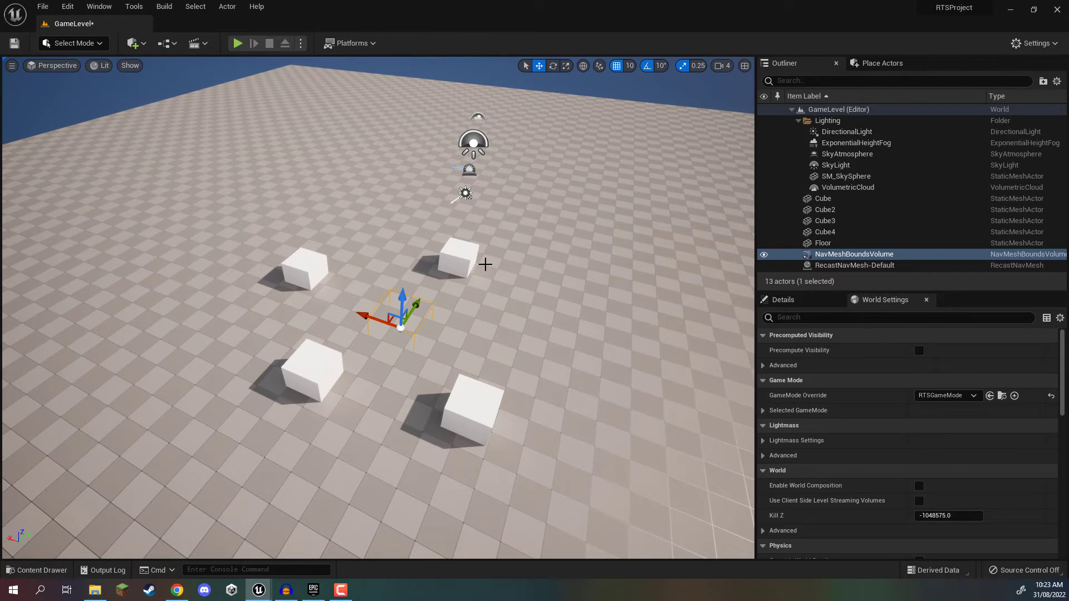
click(793, 302)
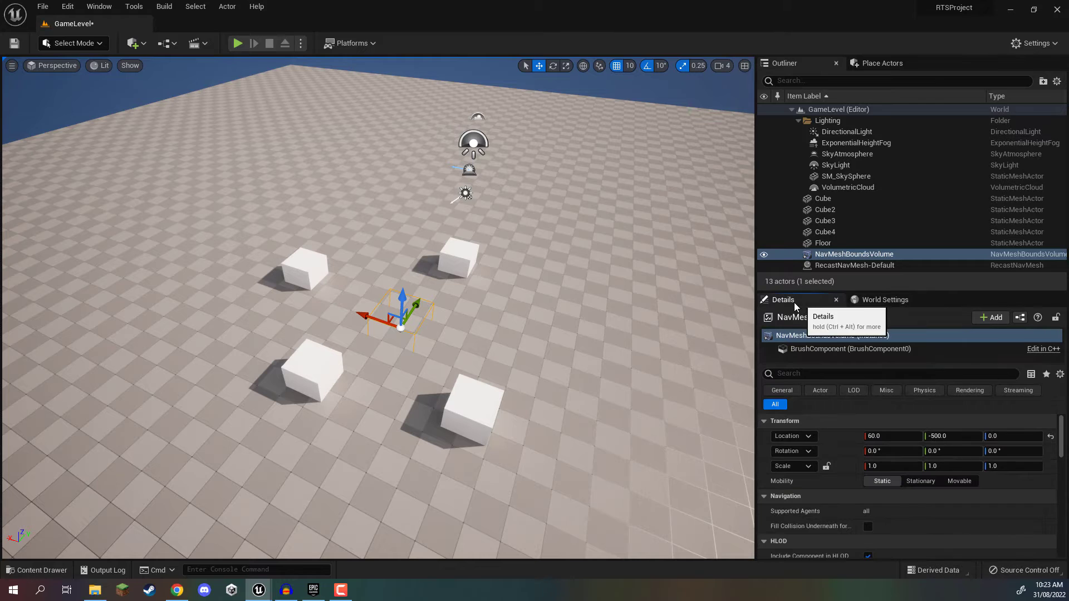
click(888, 436)
text(0)
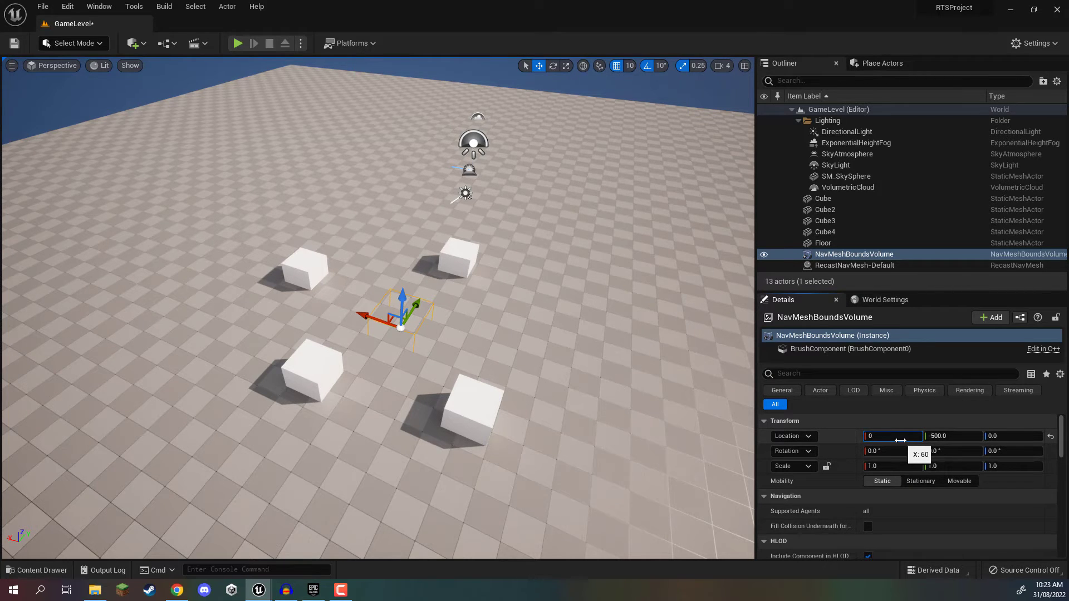
key(Tab)
text(0)
key(Tab)
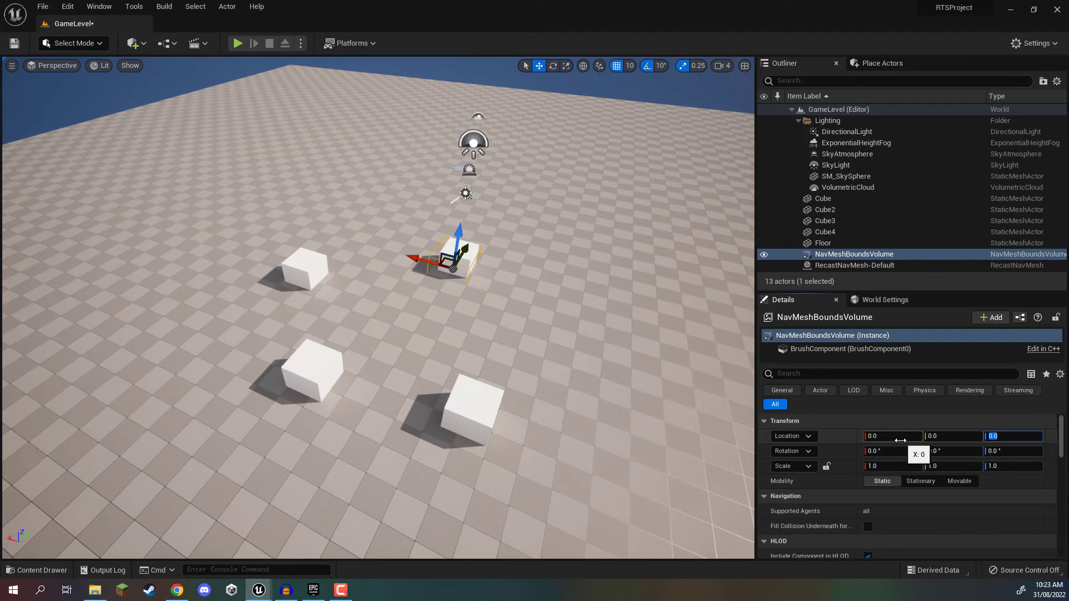
- Enlarge the NavMeshBoundsVolume's brush to about X 8201, Y 8248 and Z 591 to cover the floor, and raise it slightly
right_drag(428, 300, 362, 239)
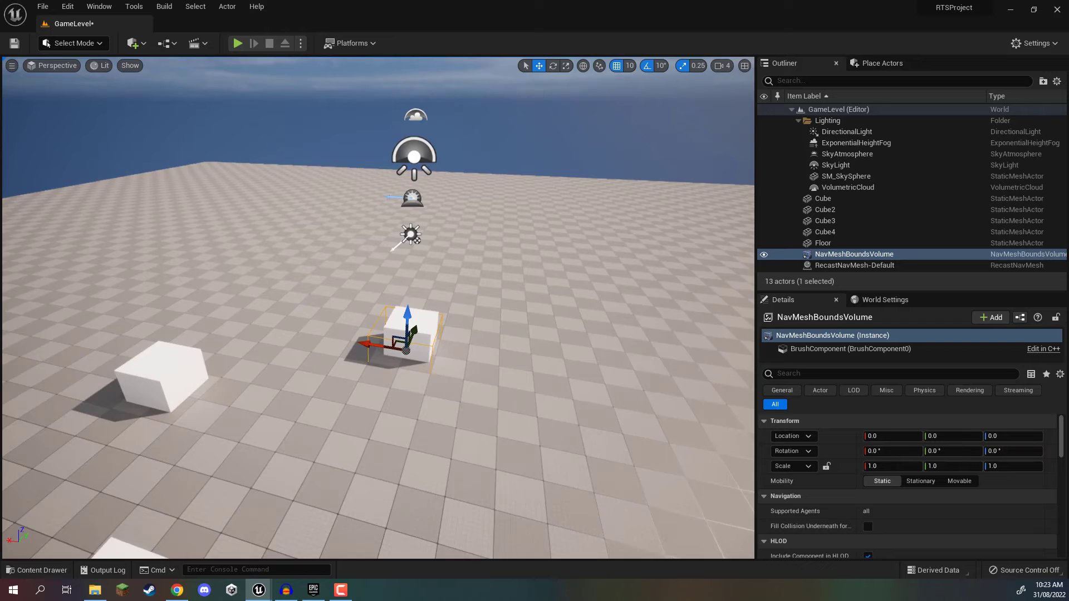
right_drag(363, 305, 363, 305)
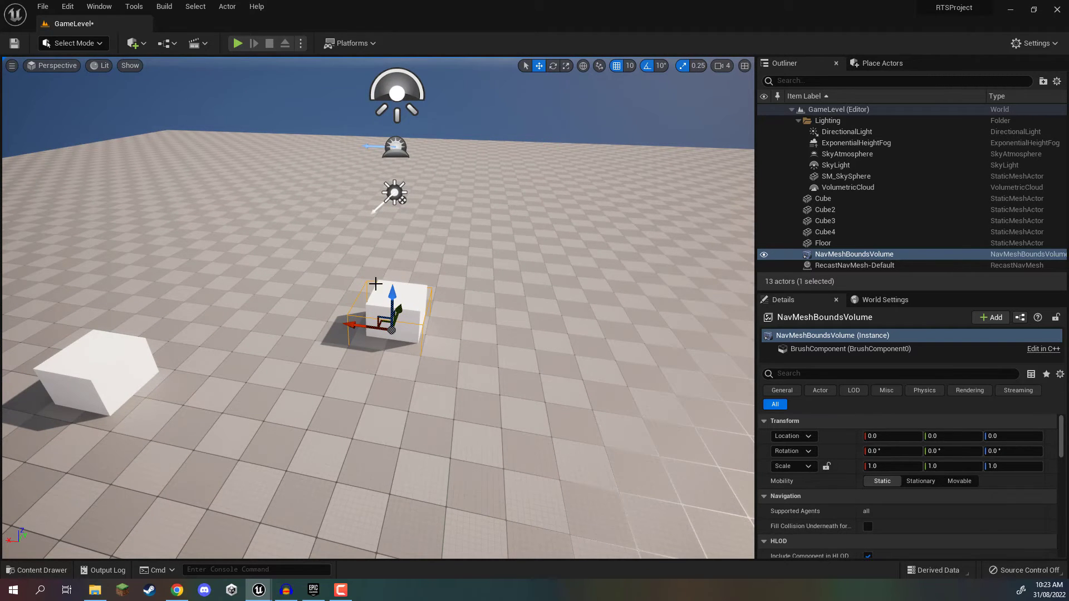
scroll(912, 453, down, 3)
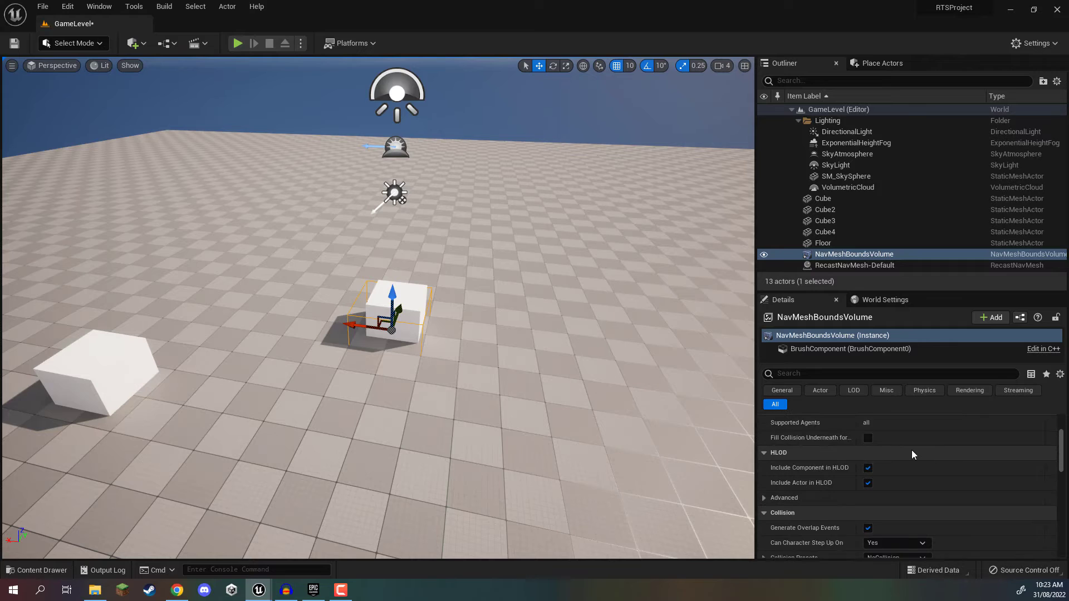
drag(807, 290, 809, 242)
scroll(901, 412, down, 5)
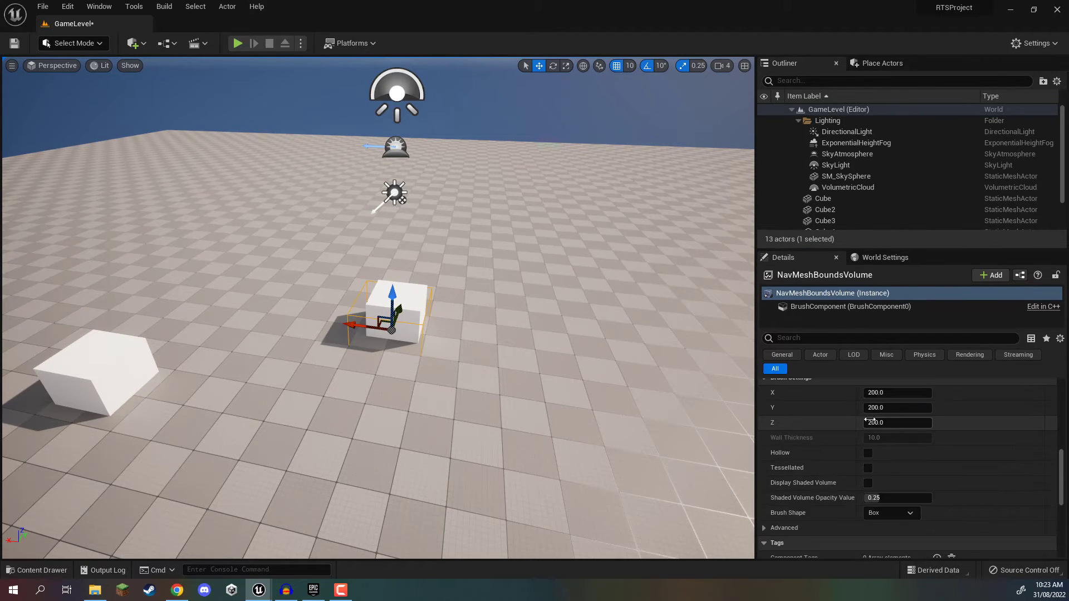
scroll(781, 432, up, 2)
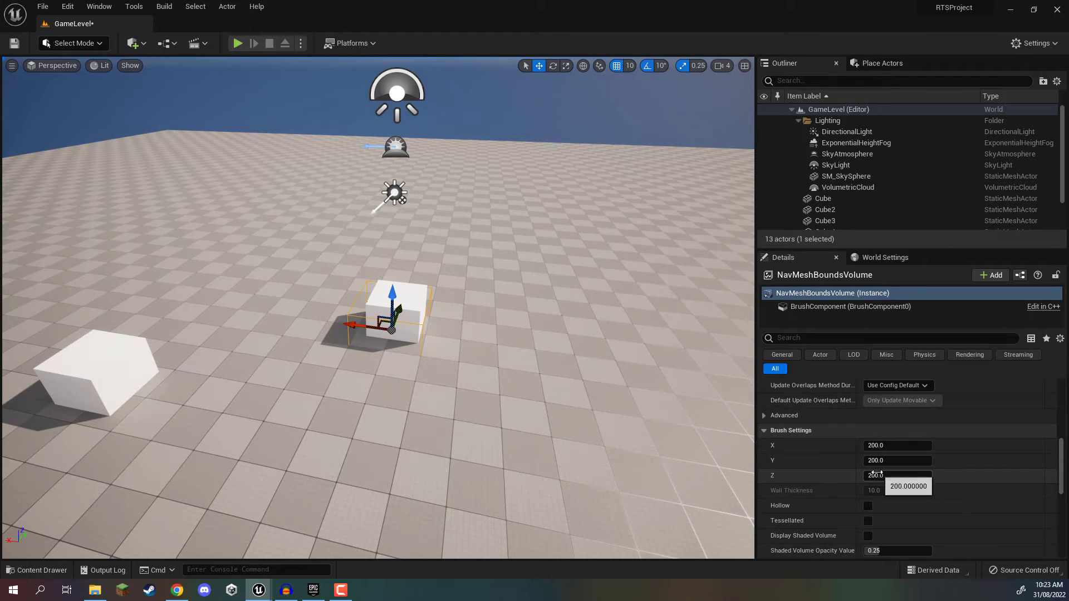
mouse_move(885, 445)
mouse_down()
mouse_move(896, 476)
mouse_move(913, 476)
mouse_up()
right_drag(657, 390, 740, 389)
right_drag(379, 307, 618, 401)
key(w)
right_drag(728, 419, 727, 419)
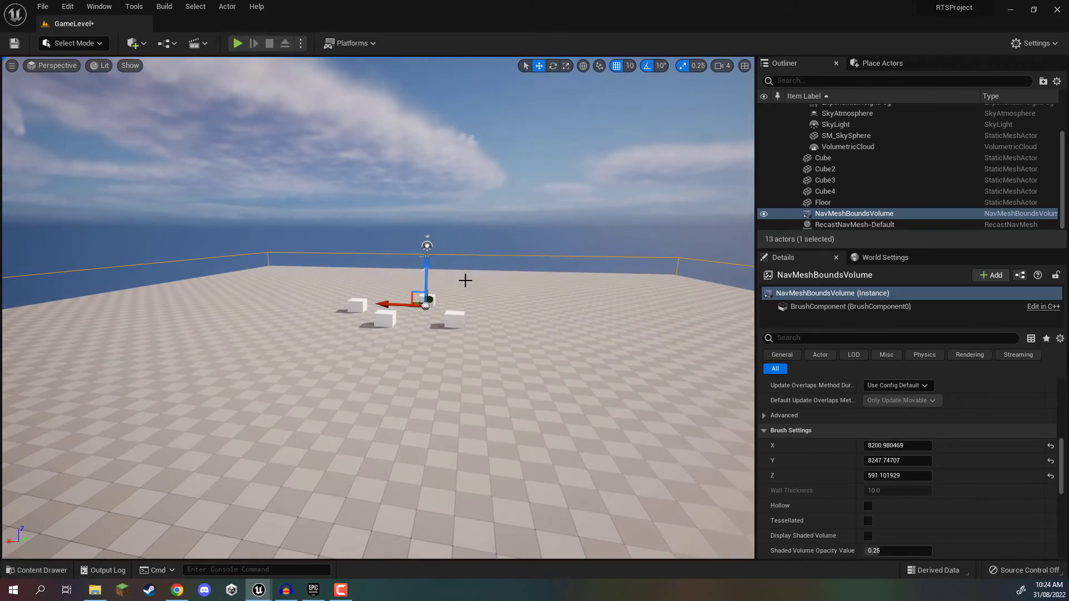
drag(430, 260, 429, 247)
- Display the navigation mesh and examine the walkable area on the floor and around the four cubes from several angles
right_drag(506, 268, 506, 269)
key(w)
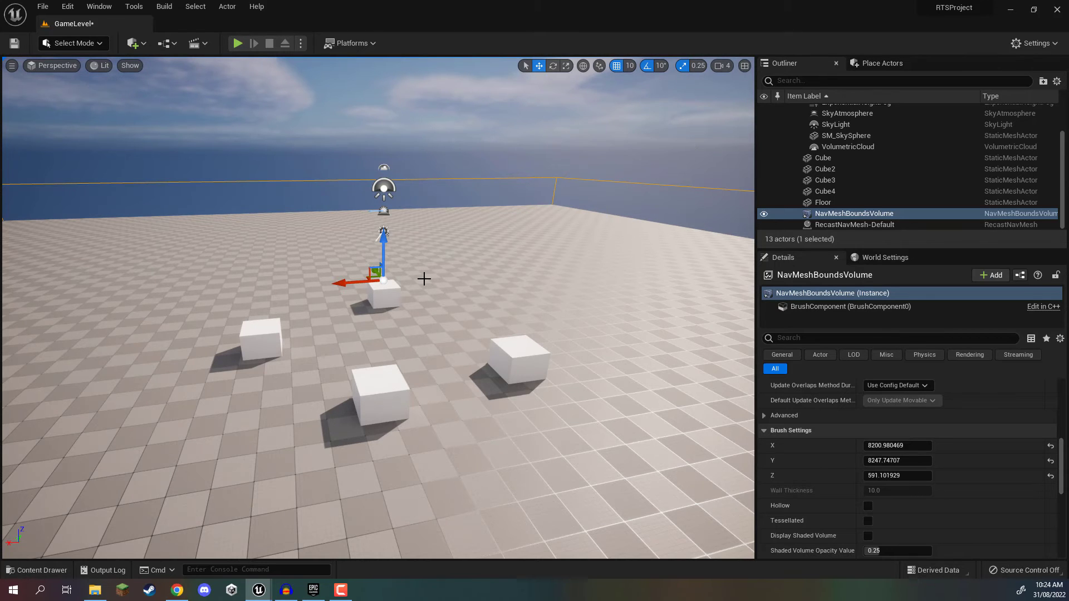
key(p)
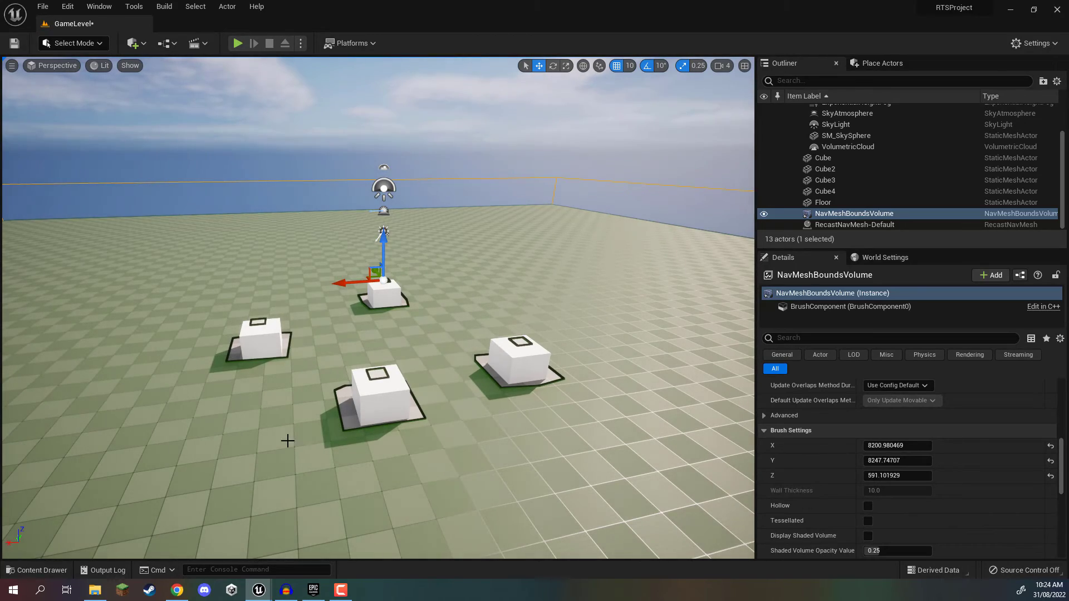
key(w)
mouse_move(327, 340)
right_down()
mouse_move(327, 278)
mouse_move(311, 401)
mouse_move(389, 367)
mouse_move(479, 378)
mouse_move(423, 373)
mouse_move(412, 412)
mouse_move(267, 390)
mouse_move(156, 415)
right_up()
key(w)
key(s)
key(d)
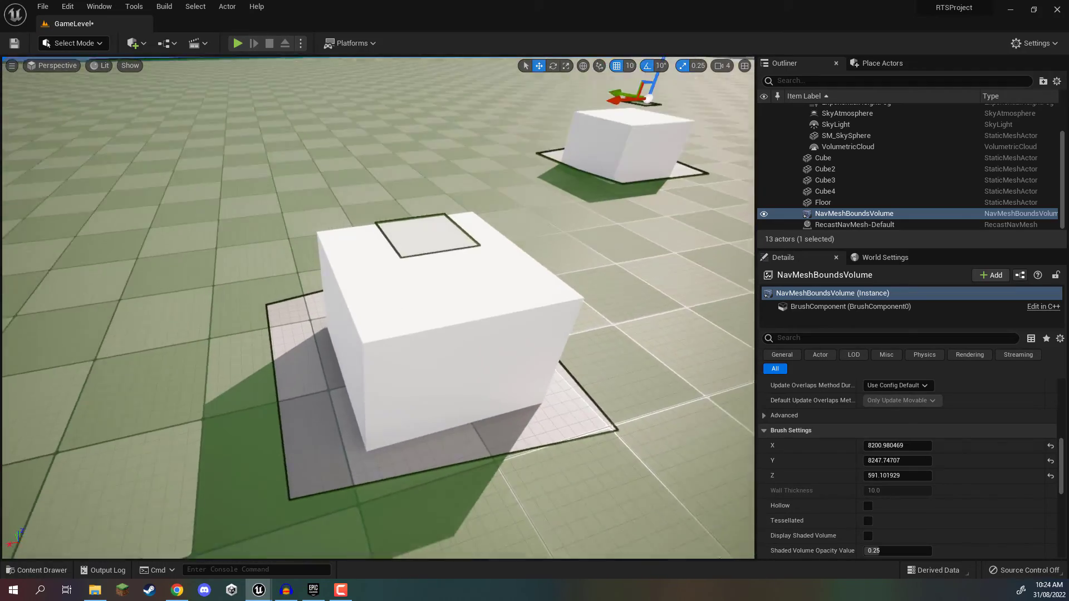
right_drag(378, 307, 380, 370)
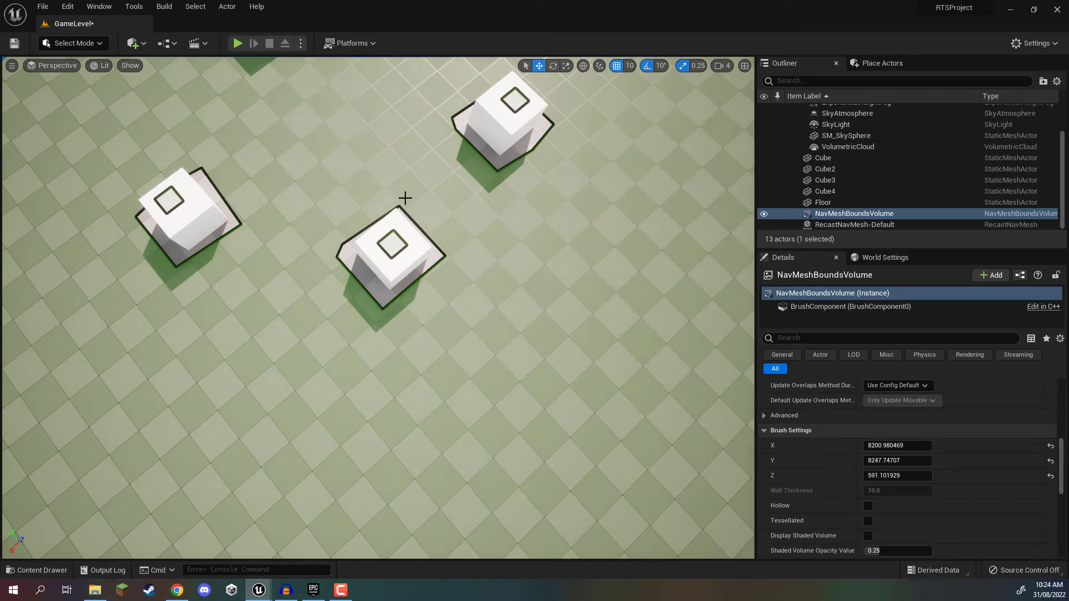
mouse_move(534, 312)
right_down()
mouse_move(523, 251)
mouse_move(526, 339)
mouse_move(526, 301)
mouse_move(549, 320)
mouse_move(537, 339)
mouse_move(562, 350)
mouse_move(538, 298)
right_up()
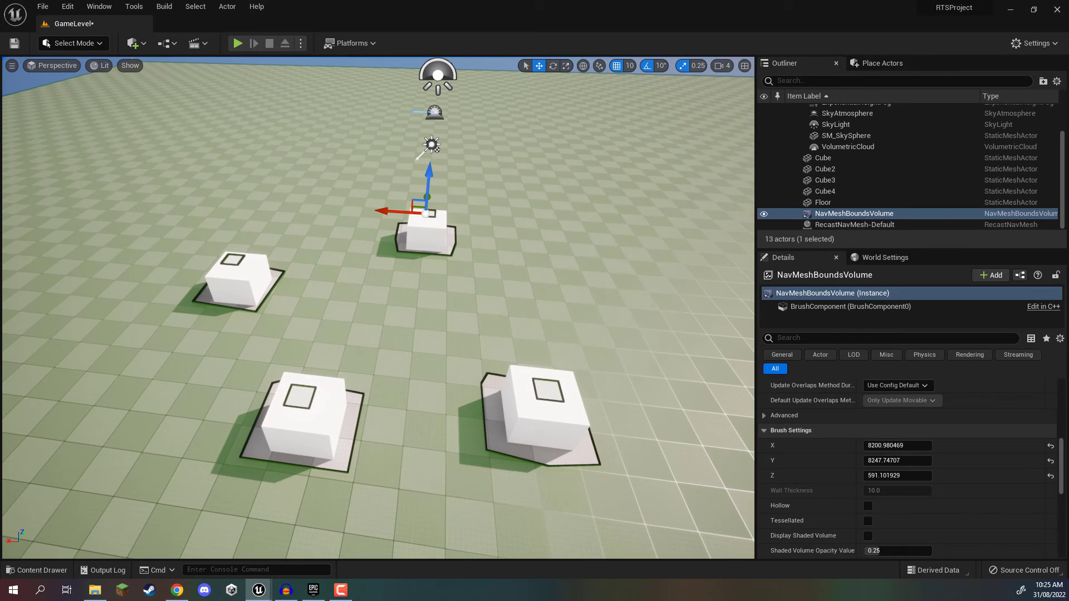